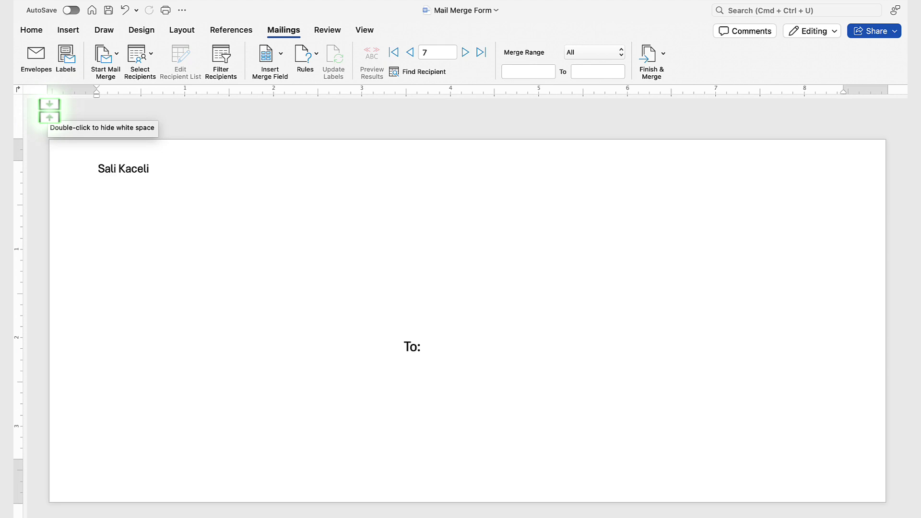
Switch from Word to the Customer List for Mail Merge workbook in Excel.
key(ctrl+Right)
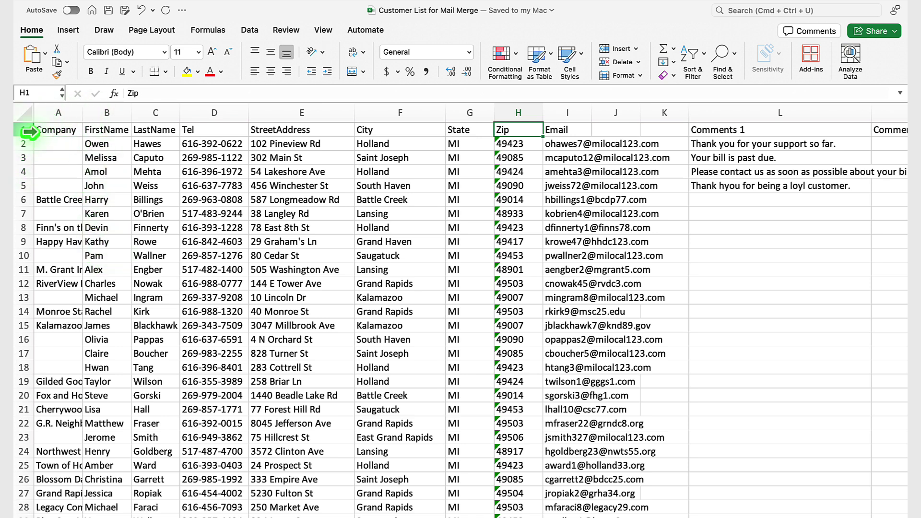
Select row 1 of the customer list to review its field-name headings.
click(28, 130)
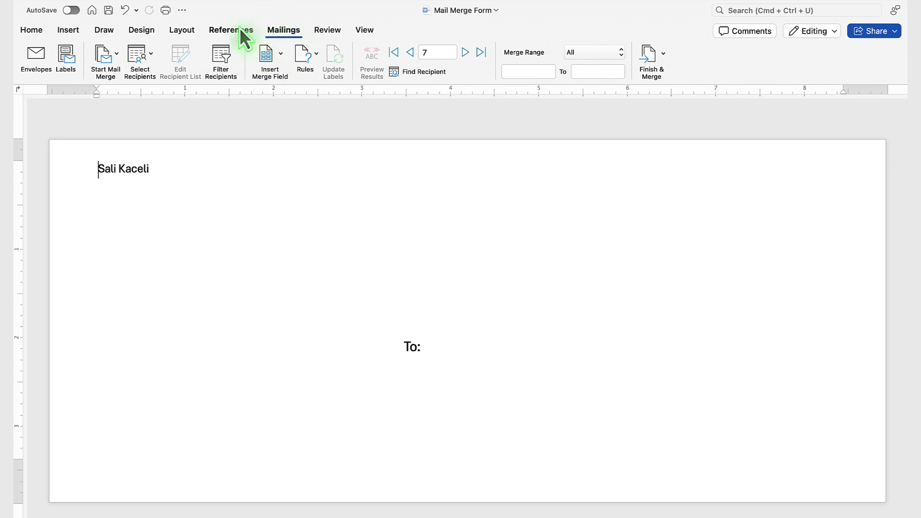
Make Mail Merge Form an envelope merge, accepting the envelope options and content-replacement warning.
click(118, 60)
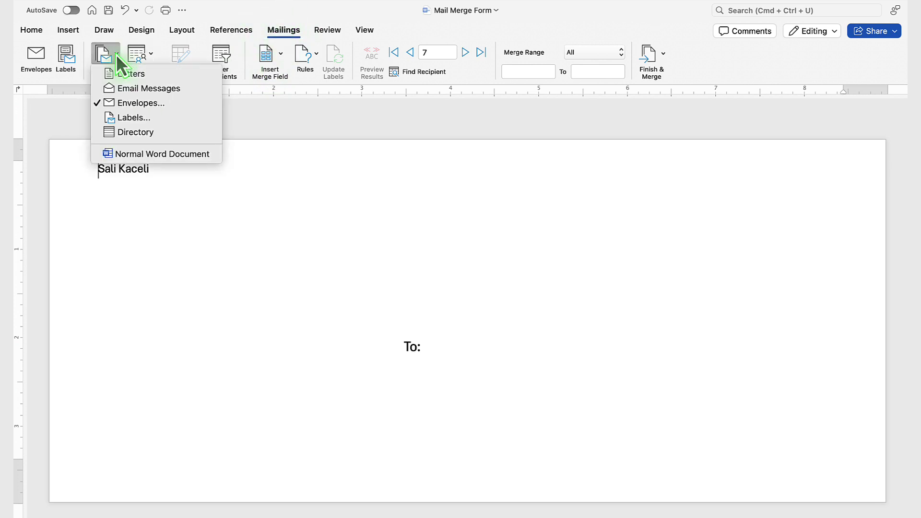
click(126, 103)
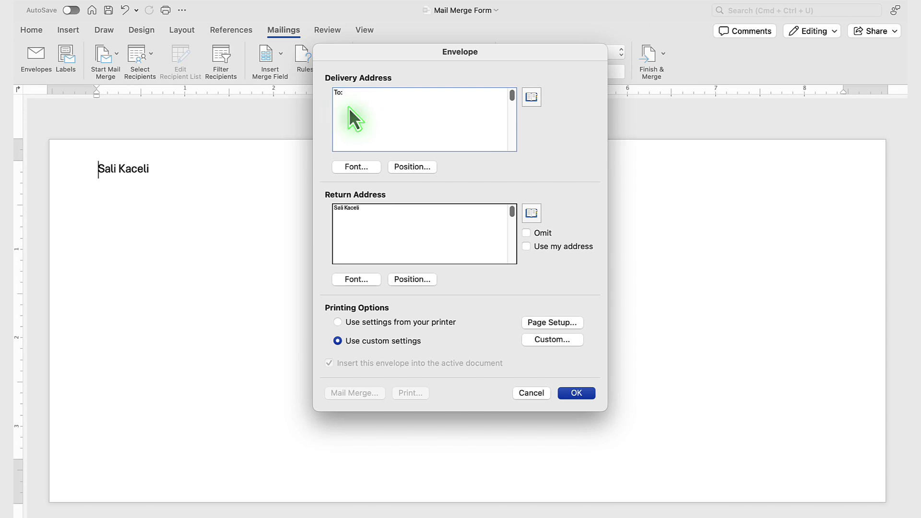
click(389, 226)
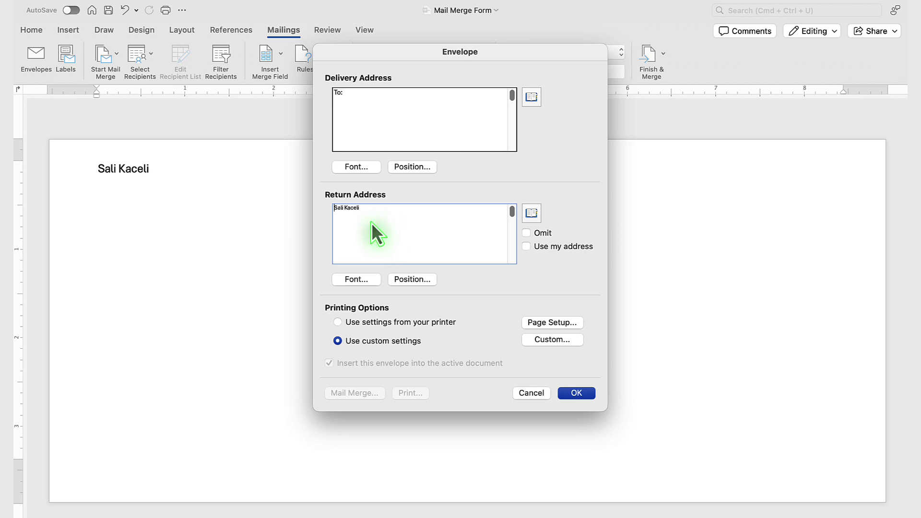
click(573, 396)
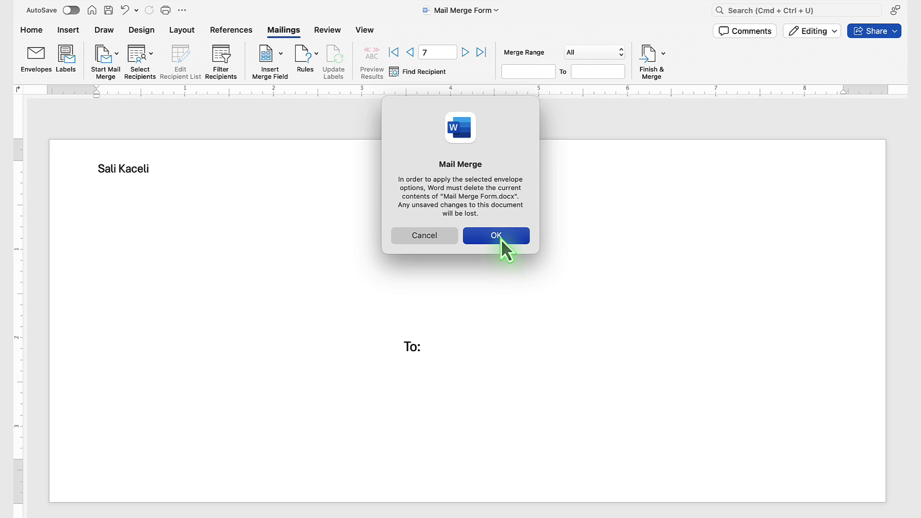
click(496, 236)
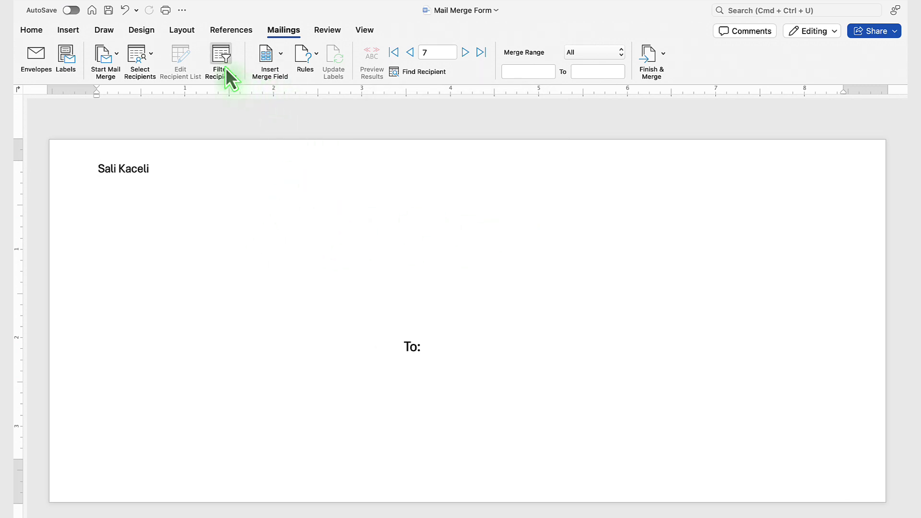
Attach the entire worksheet of Customer List for Mail Merge.xlsx as the recipient list.
click(150, 54)
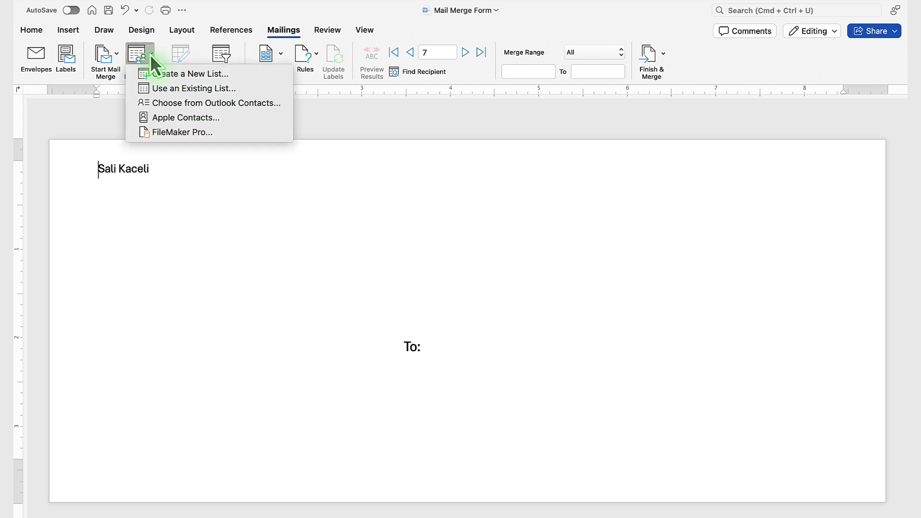
click(213, 91)
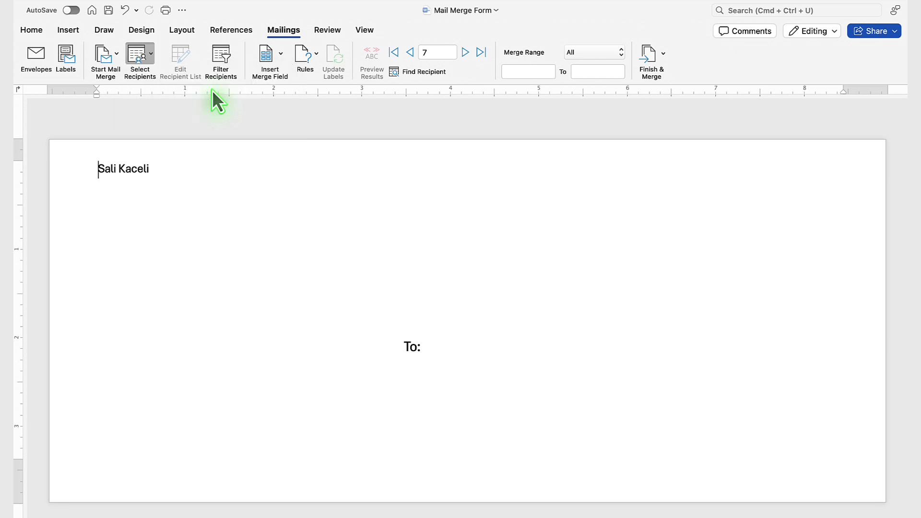
click(330, 160)
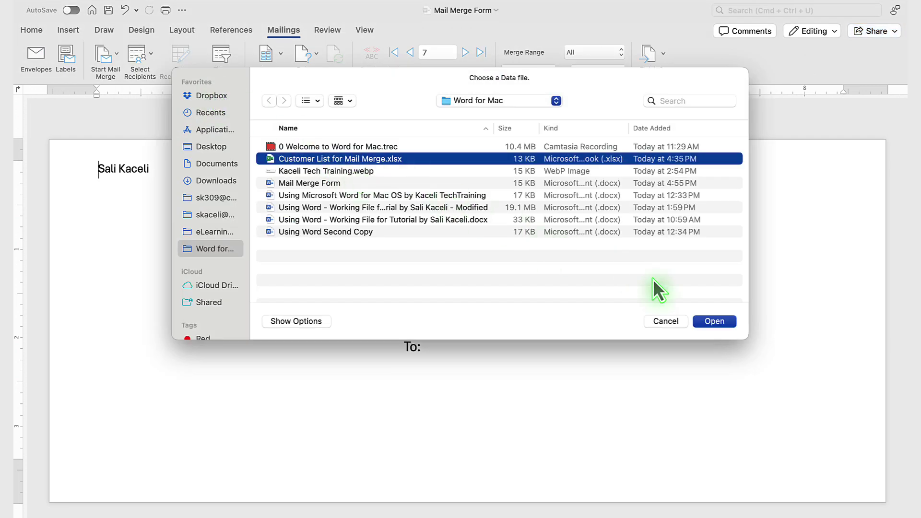
click(707, 320)
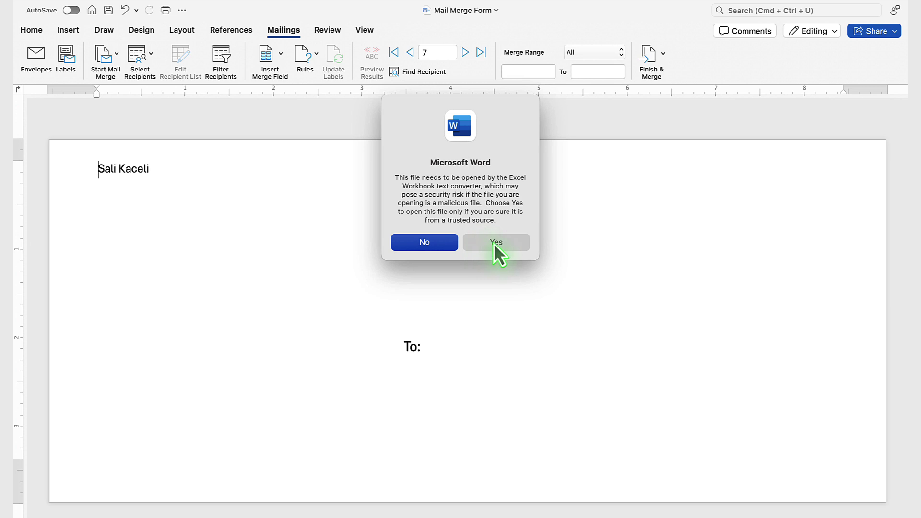
click(494, 243)
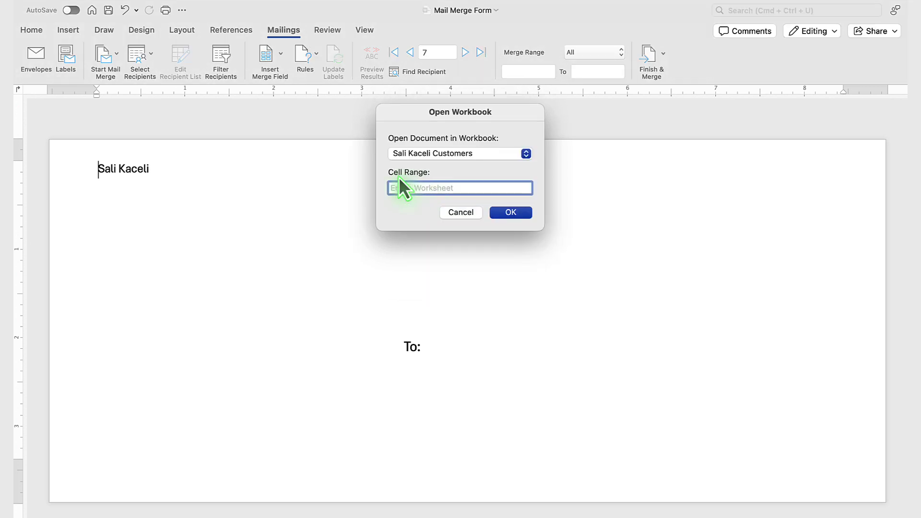
click(510, 212)
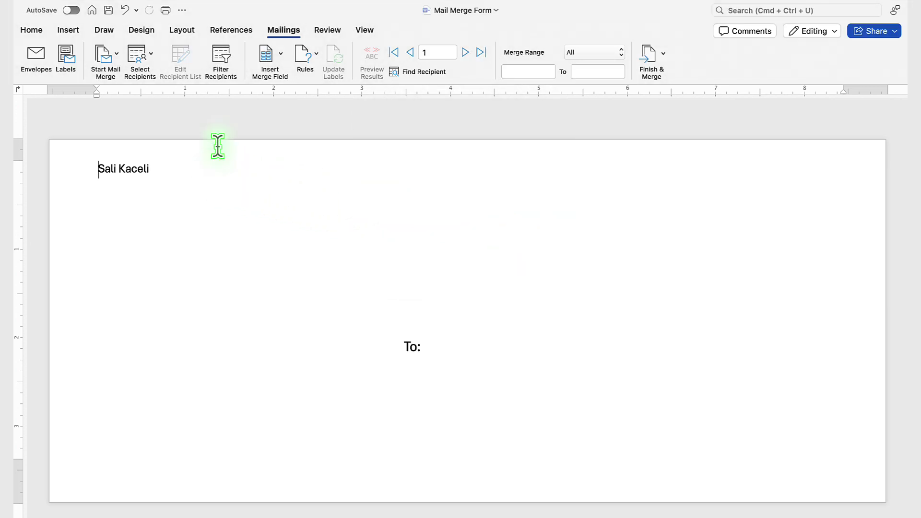
Inspect the Filter Recipients field list, then cancel without applying any filter.
click(226, 60)
click(364, 143)
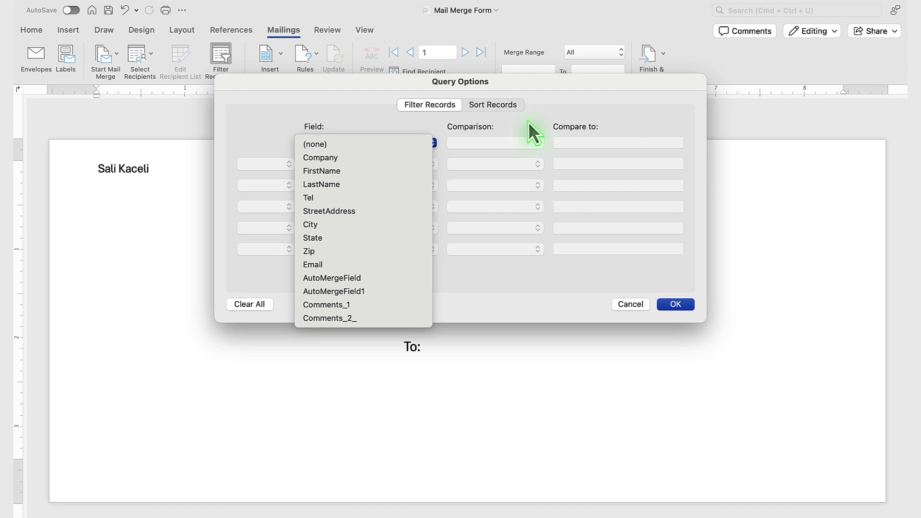
click(530, 274)
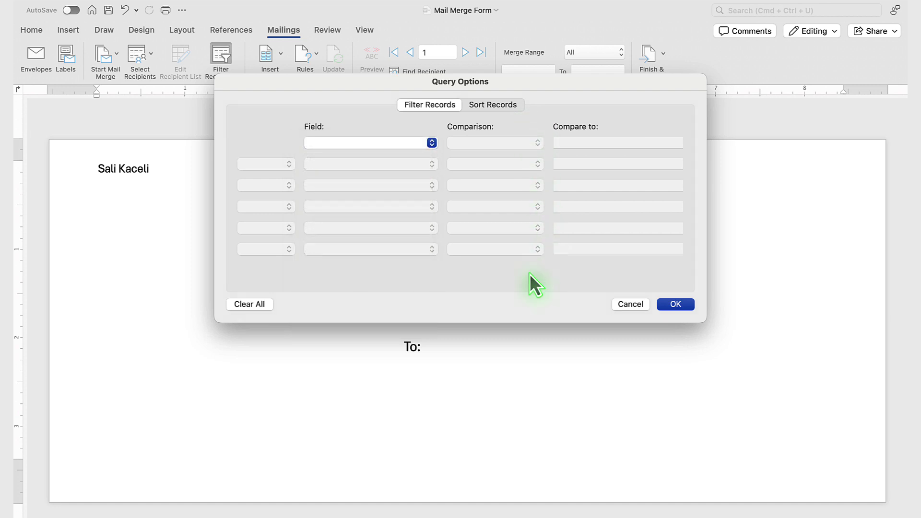
click(629, 307)
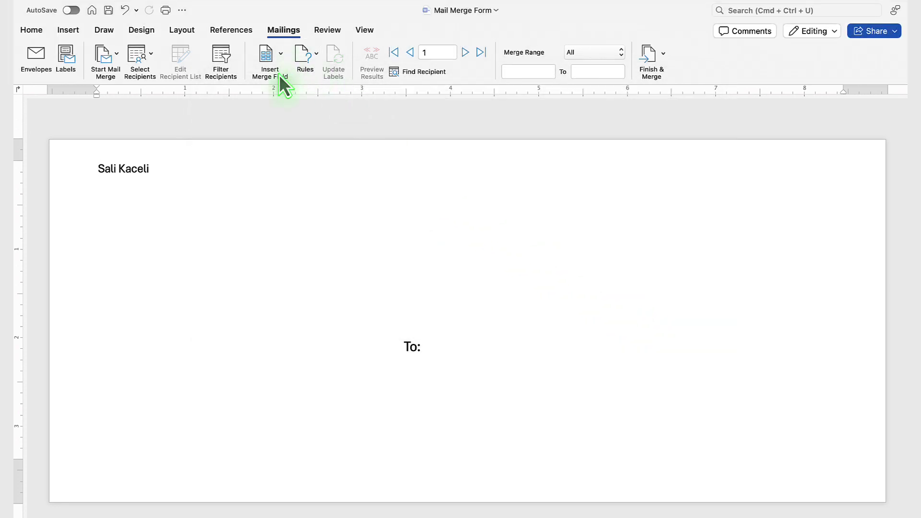
Insert FirstName and LastName merge fields after 'To:', placing the name on its own line.
click(446, 347)
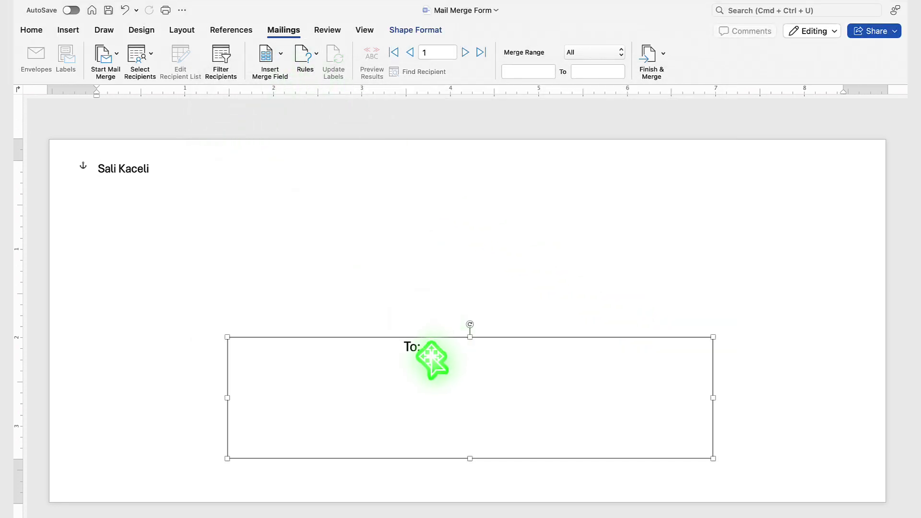
click(430, 352)
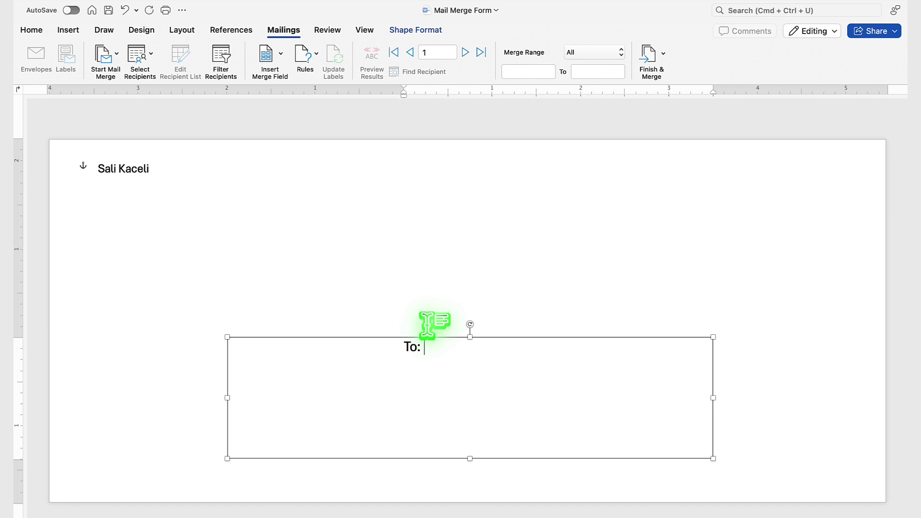
click(280, 62)
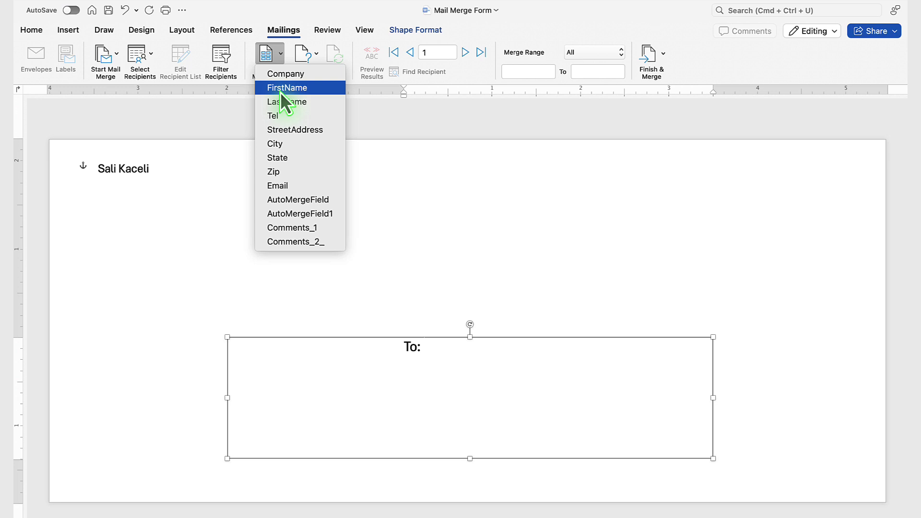
click(281, 92)
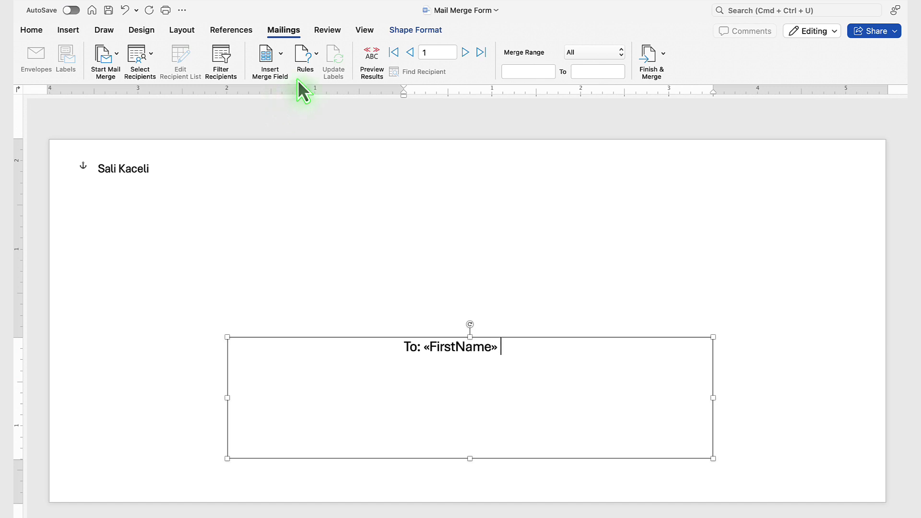
click(281, 55)
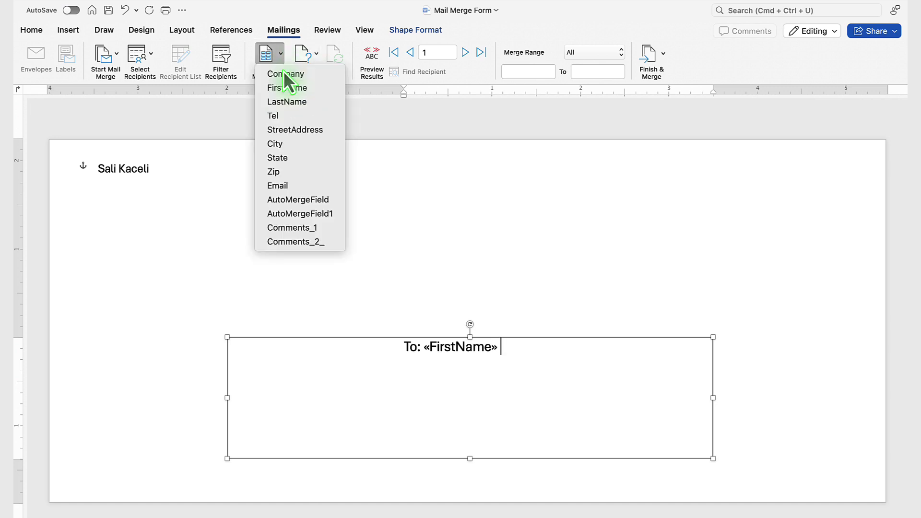
click(303, 102)
key(Return)
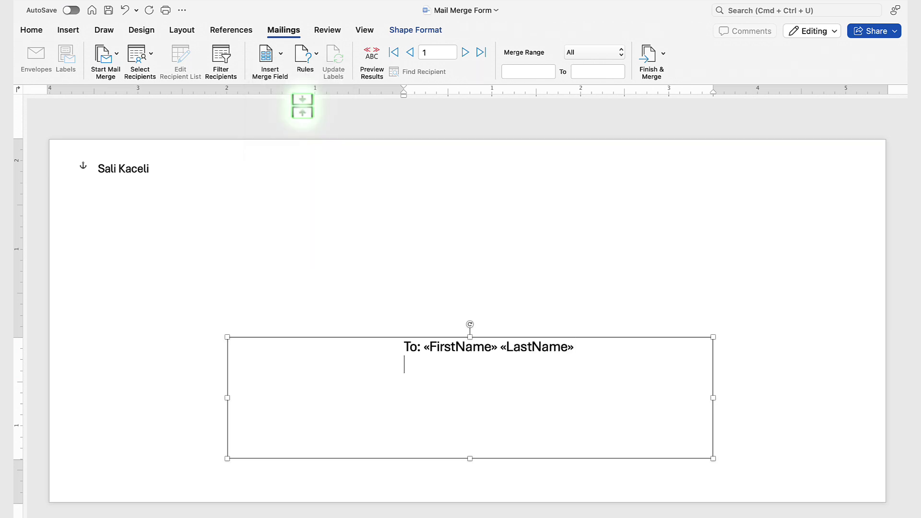
click(424, 347)
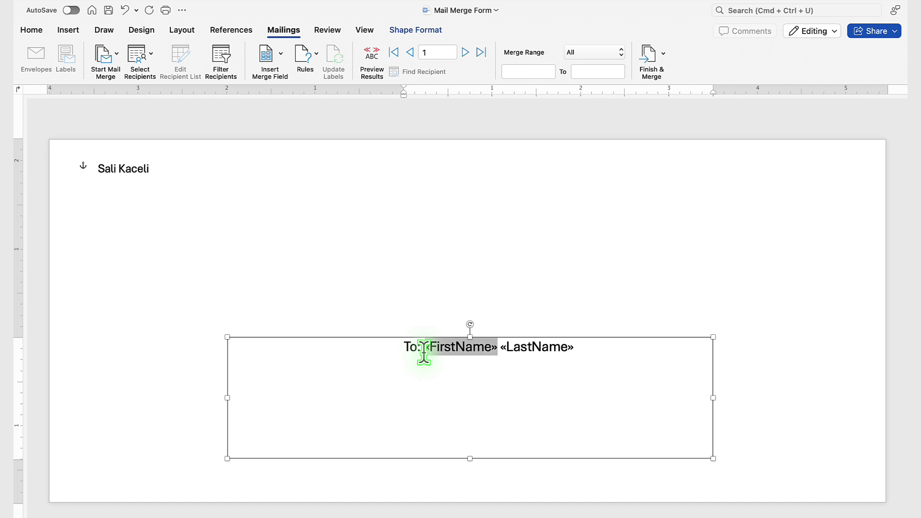
key(Return)
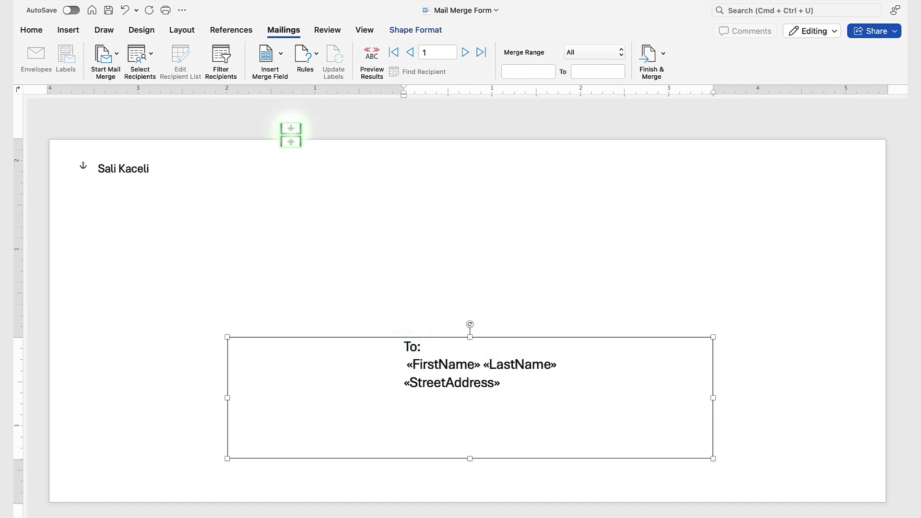
Close the Format Shape pane and deselect the address box to view the full envelope.
click(259, 62)
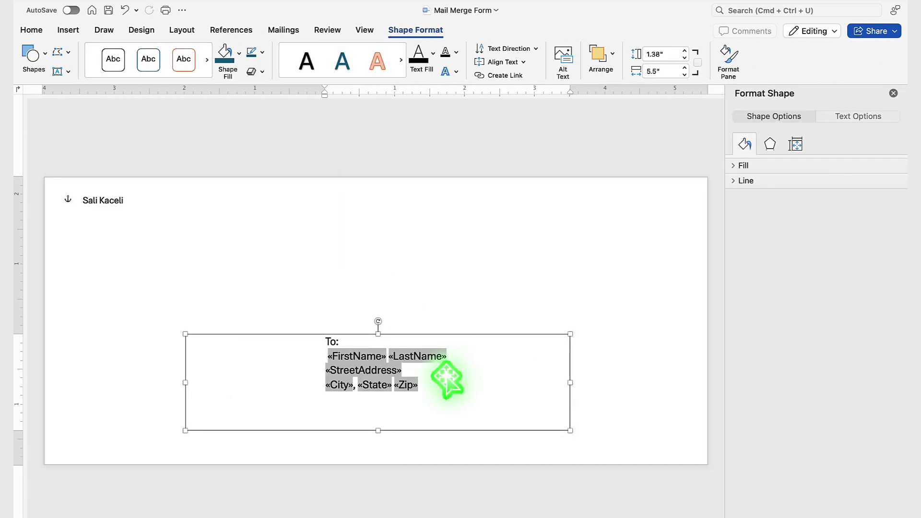
click(894, 93)
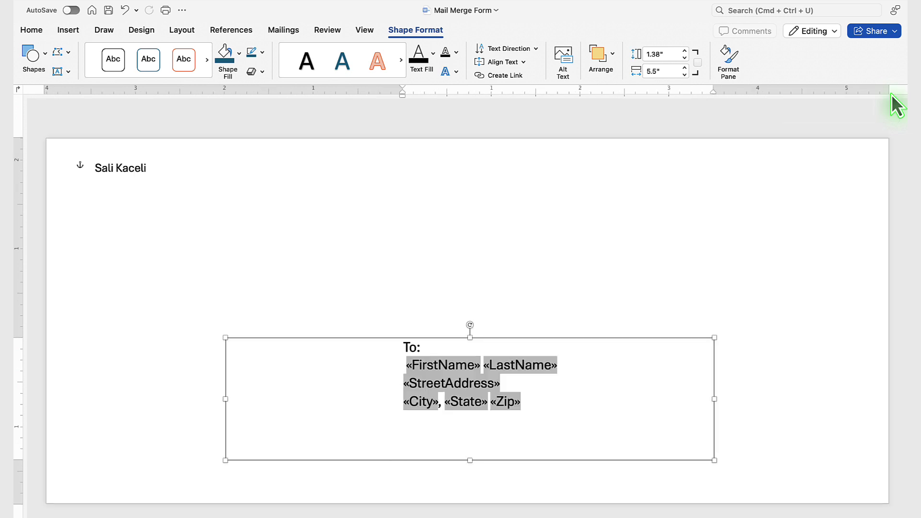
click(362, 247)
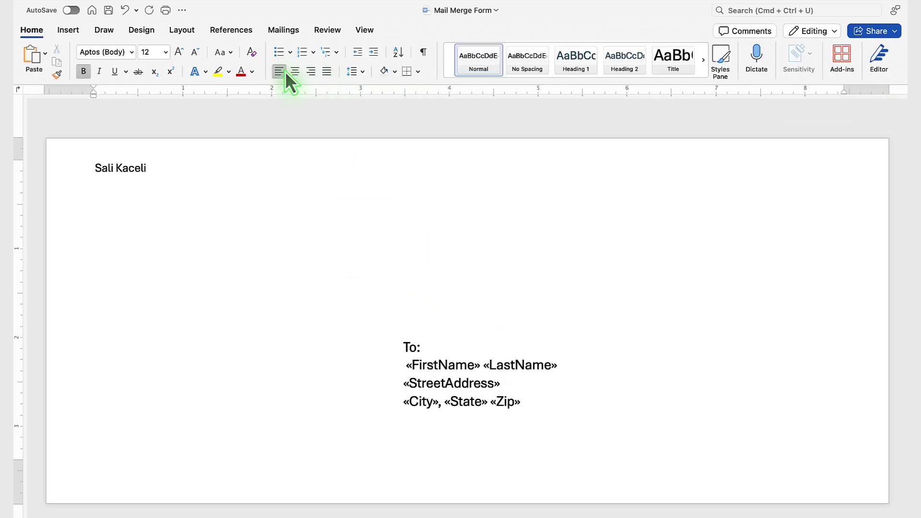
Preview real customer addresses, advance to recipient record 10, and bring up Finish & Merge.
click(285, 32)
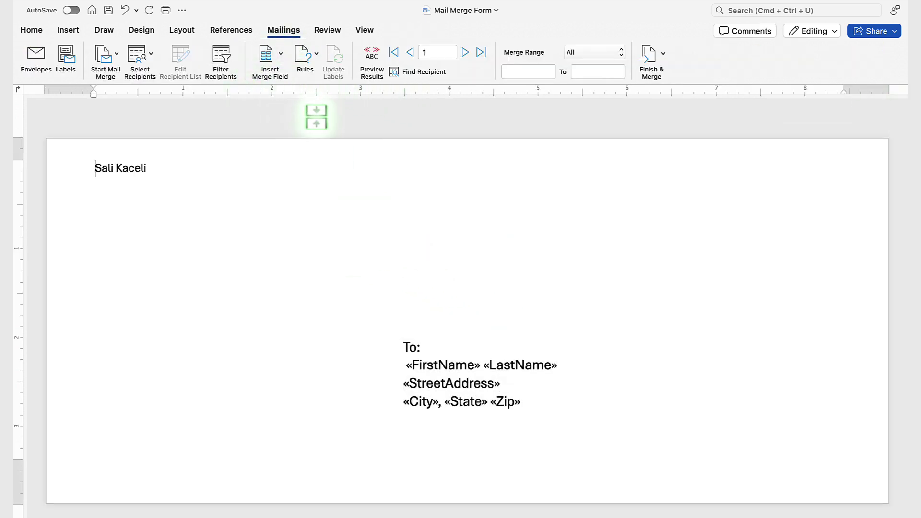
click(372, 61)
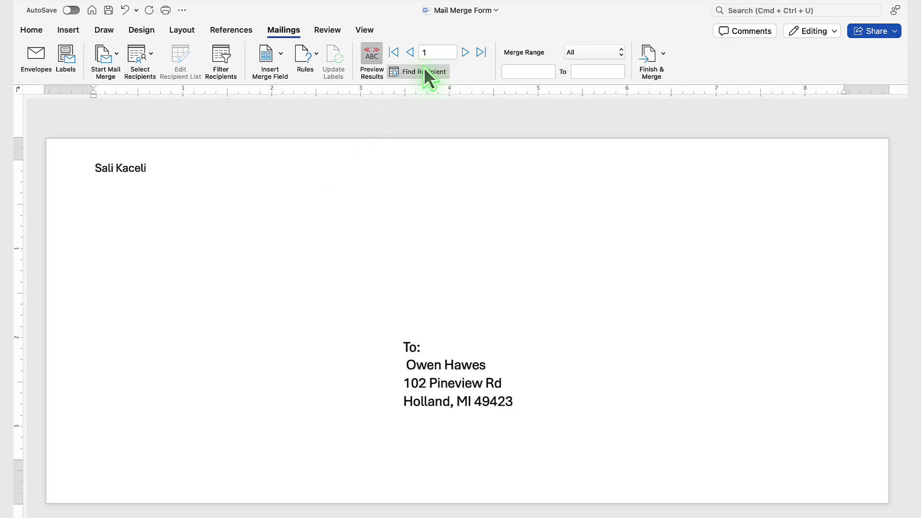
click(464, 54)
click(465, 54)
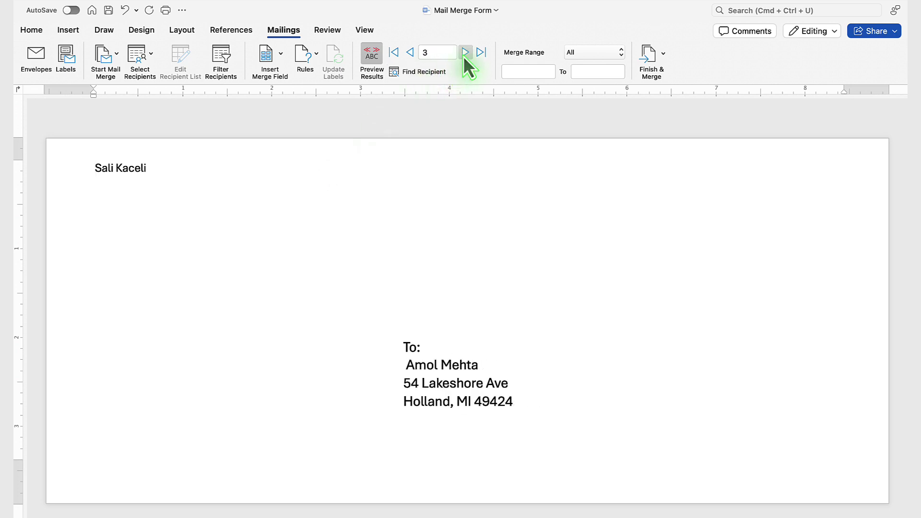
click(464, 54)
click(464, 53)
click(464, 54)
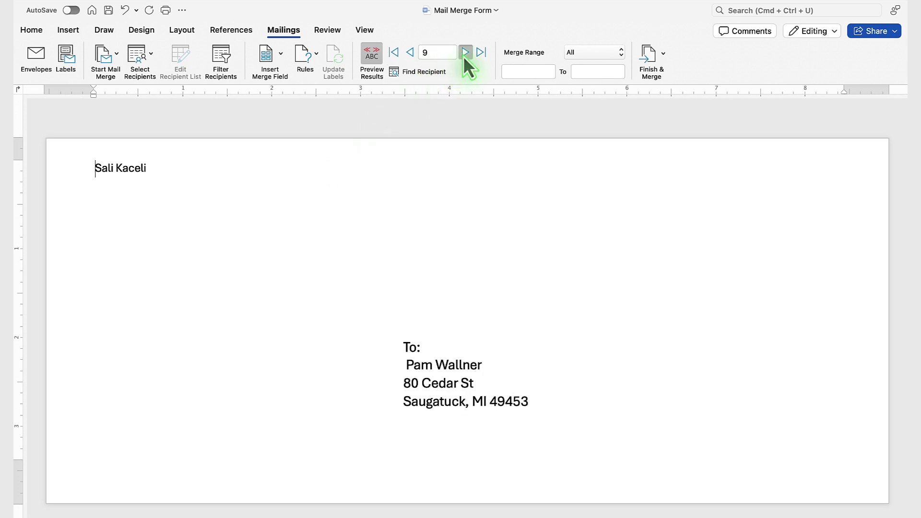
click(464, 54)
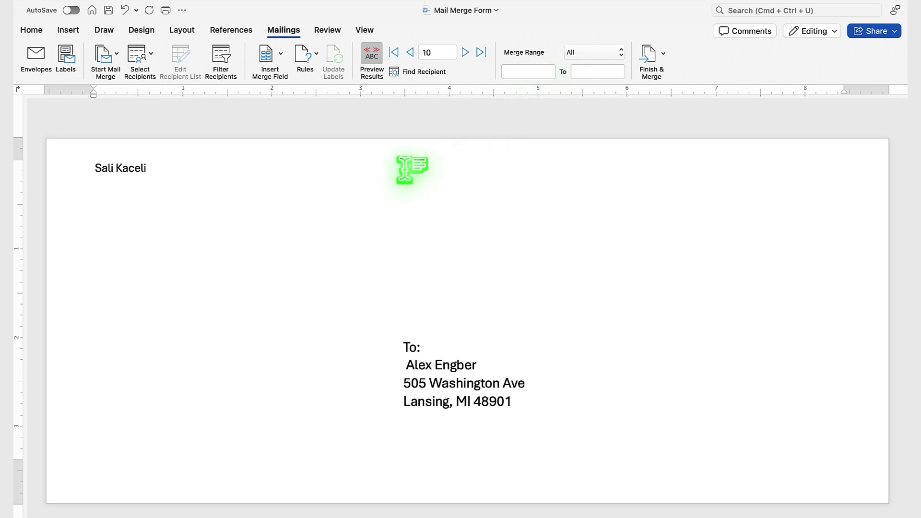
click(664, 58)
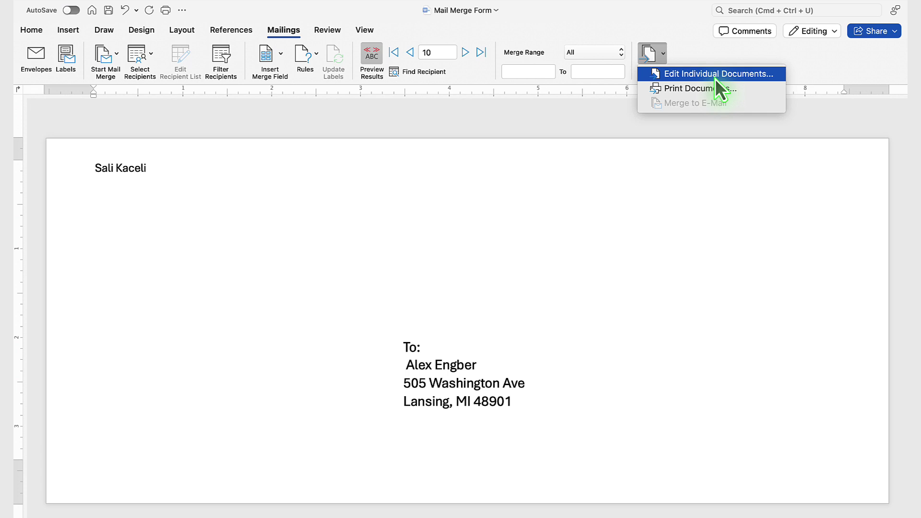
Merge all records into individual envelopes and scroll through the resulting Envelopes4 document.
click(687, 78)
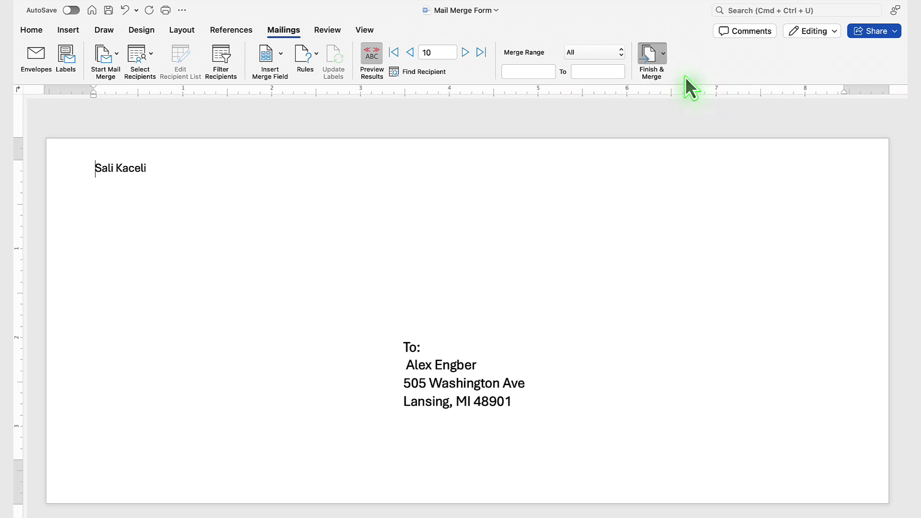
scroll(310, 254, down, 10)
scroll(312, 260, down, 20)
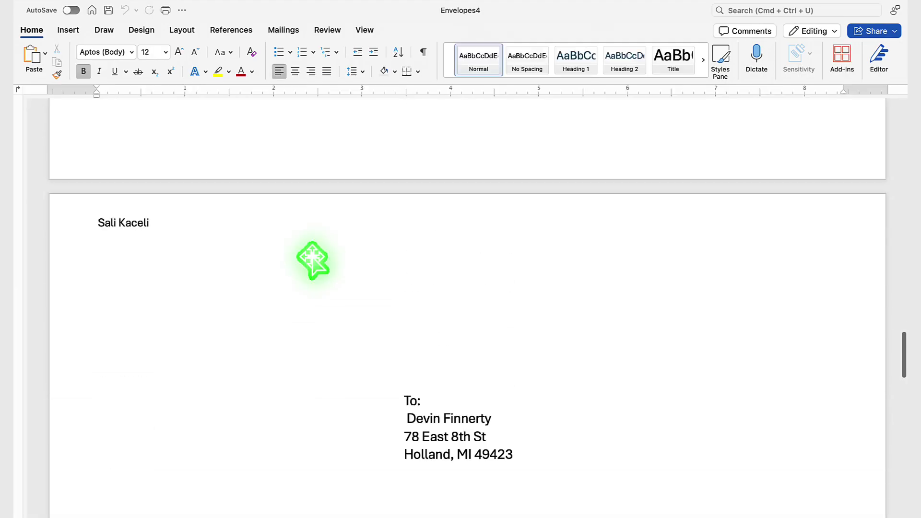
scroll(312, 255, down, 20)
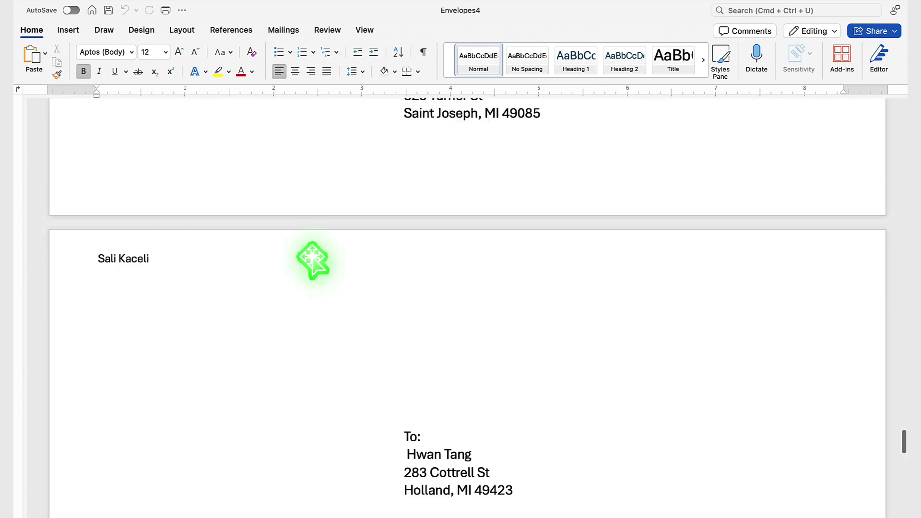
scroll(313, 246, down, 20)
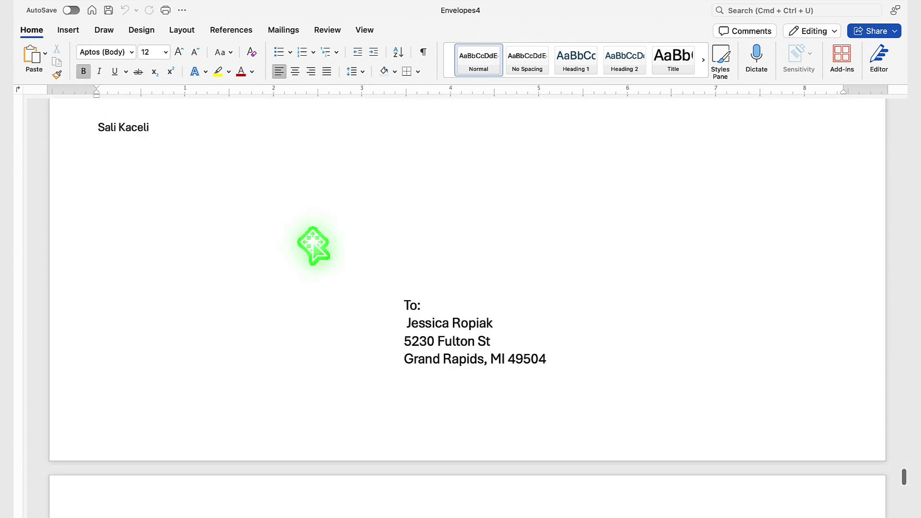
scroll(313, 246, down, 4)
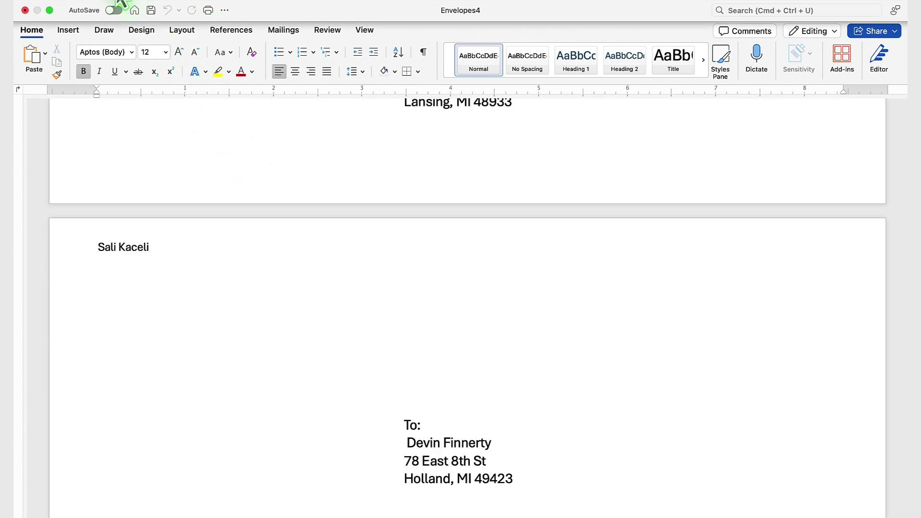
Close Envelopes4 and delete it rather than keeping it.
click(86, 3)
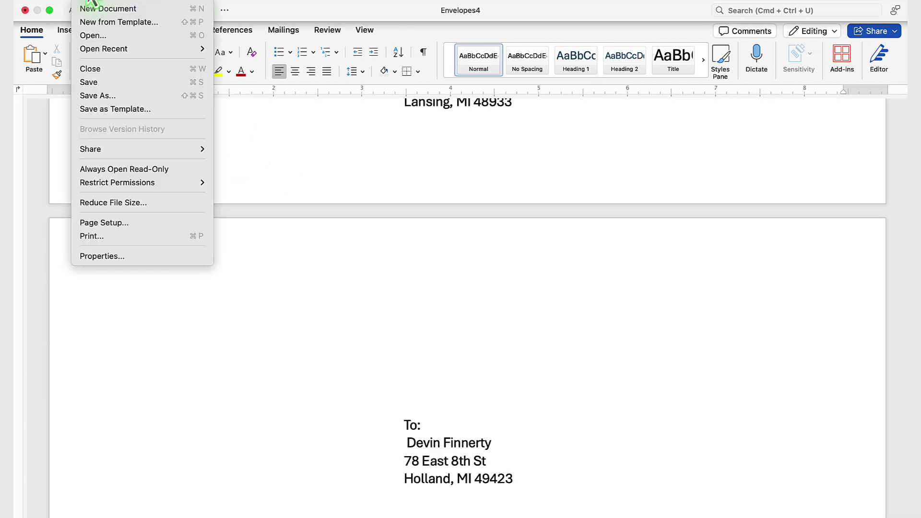
click(100, 70)
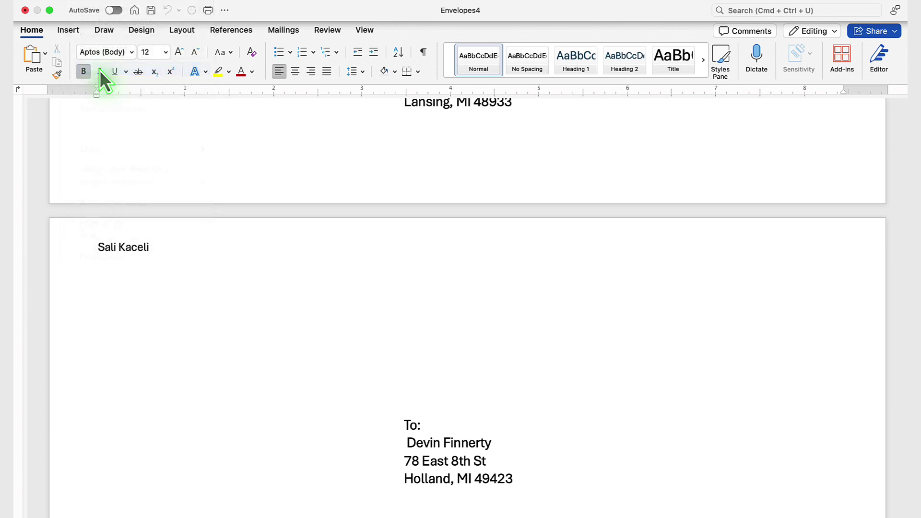
click(301, 368)
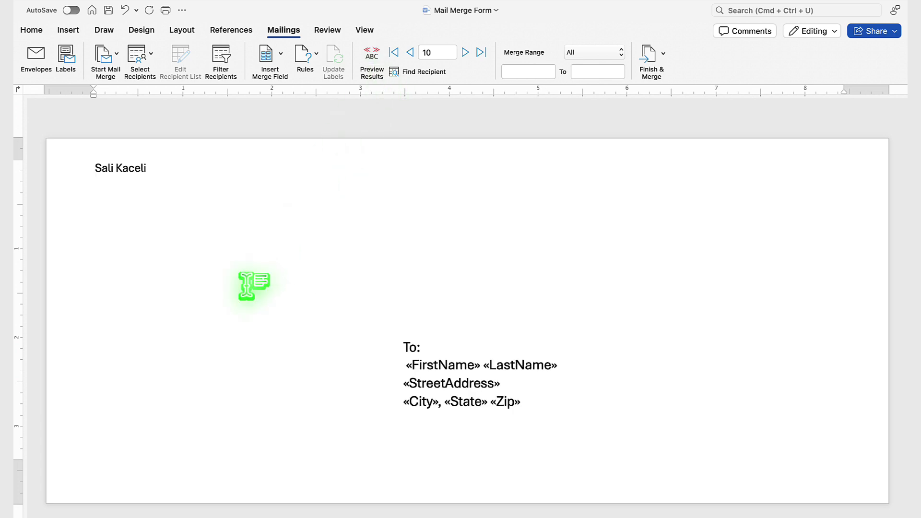
Save the Mail Merge Form document from the File menu.
click(91, 6)
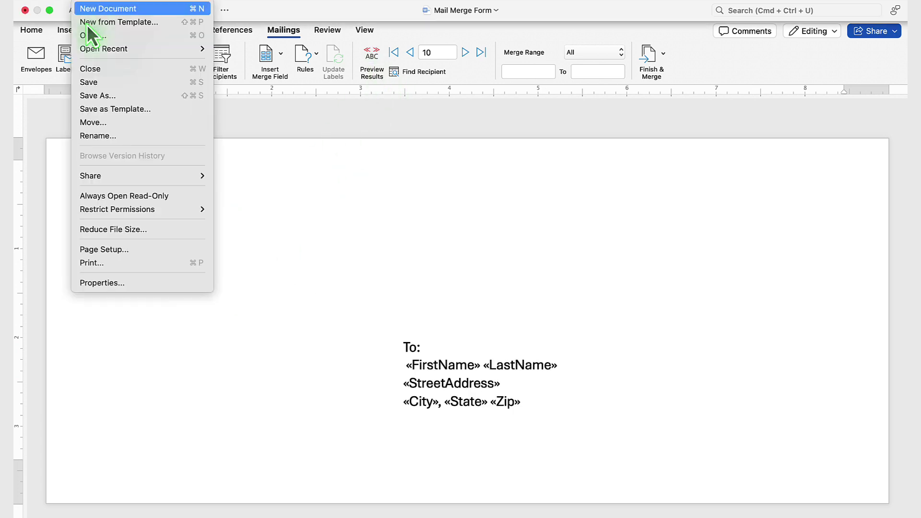
click(91, 83)
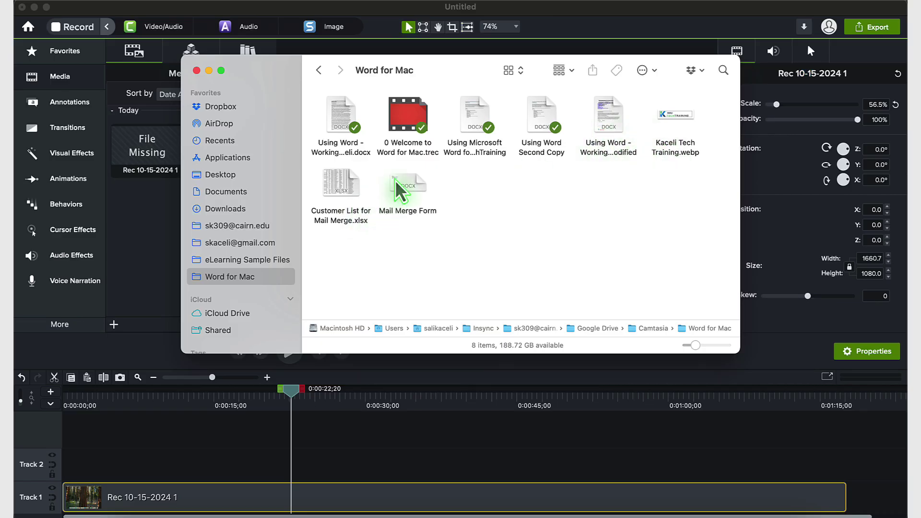
Reopen Mail Merge Form from Finder, allowing the converter and the customer workbook to open.
double_click(407, 188)
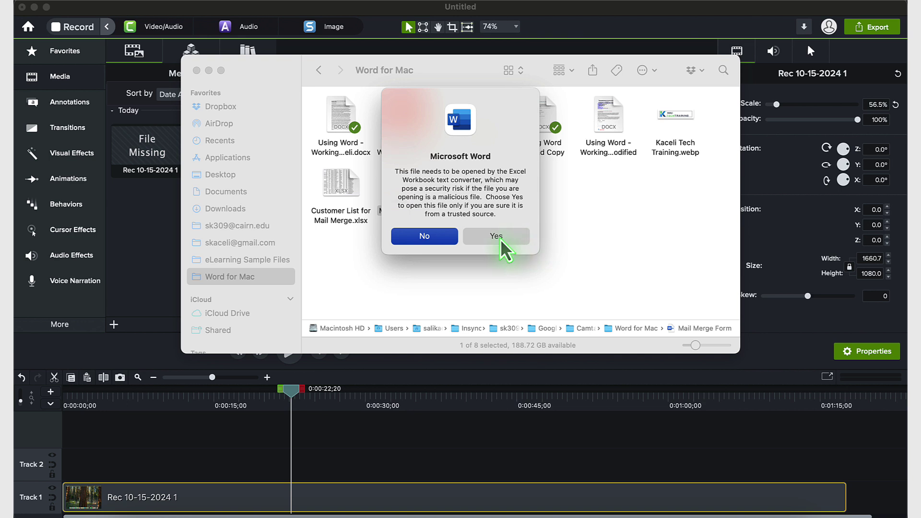
click(501, 240)
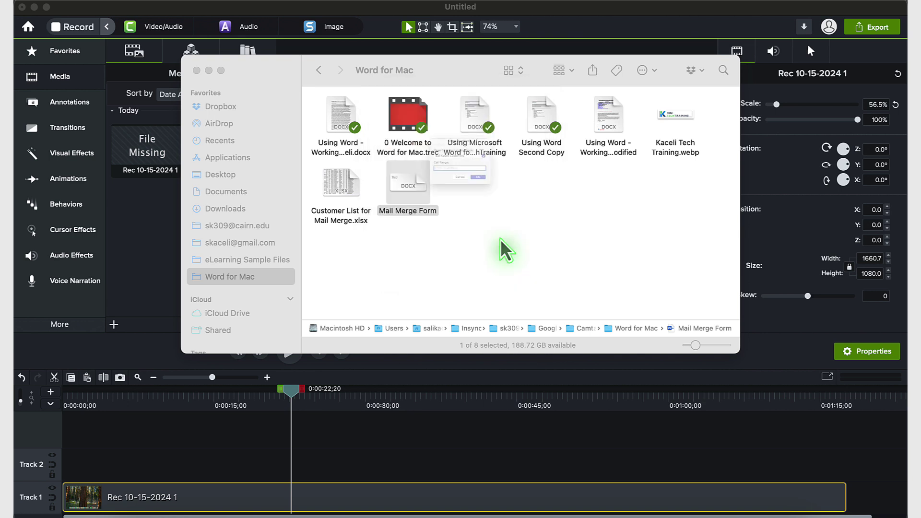
key(Return)
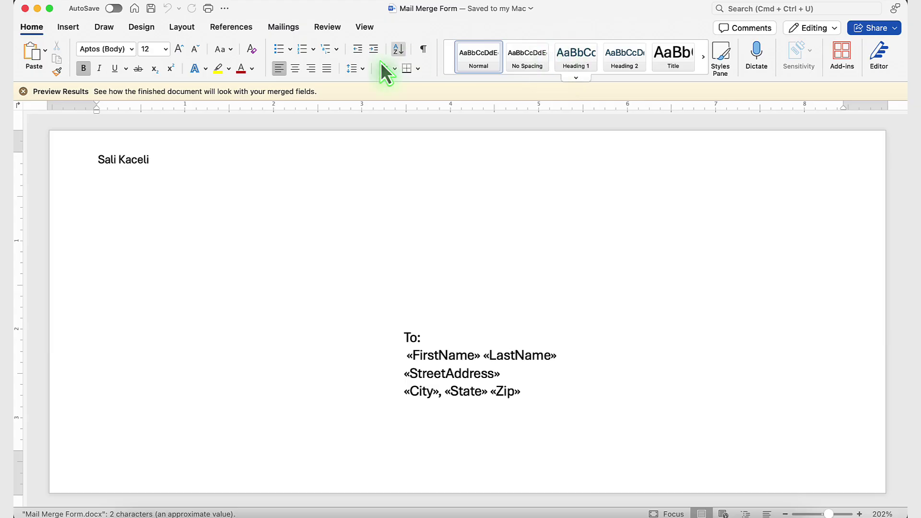
Turn on Preview Results so recipient record 18's address appears under 'To:'.
click(286, 28)
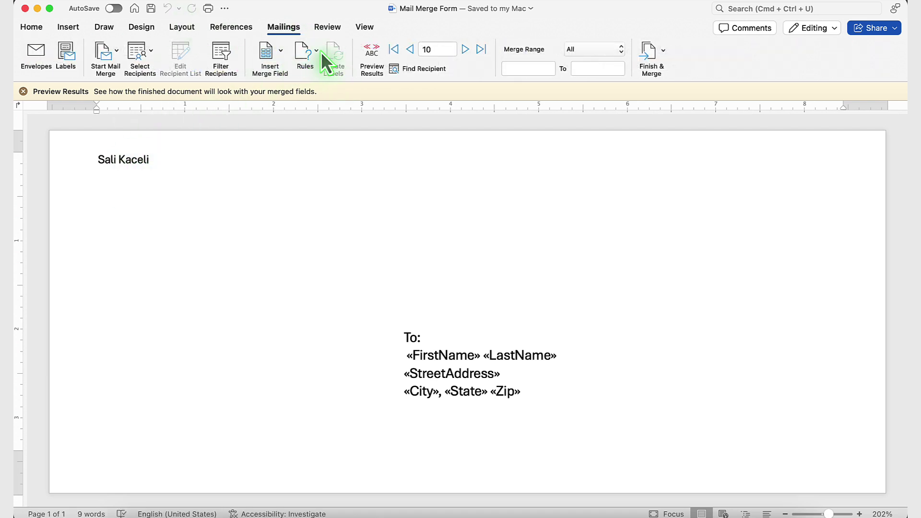
click(372, 57)
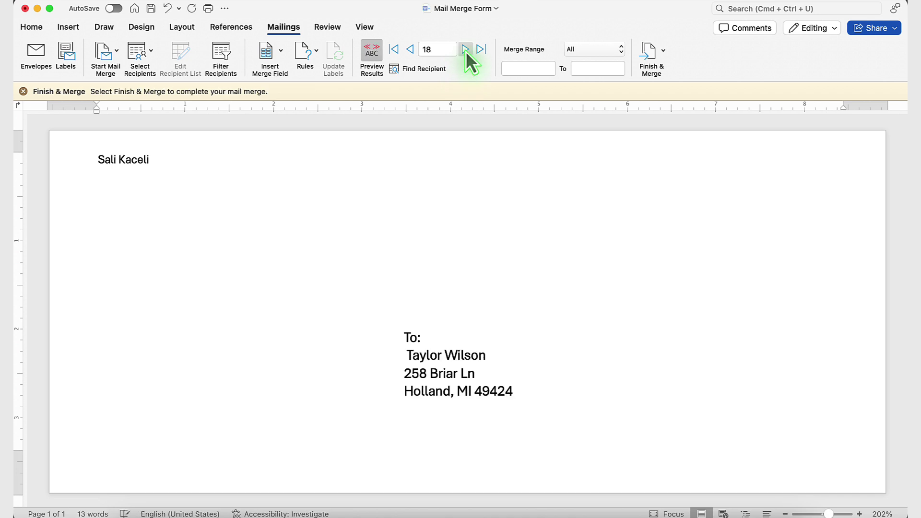